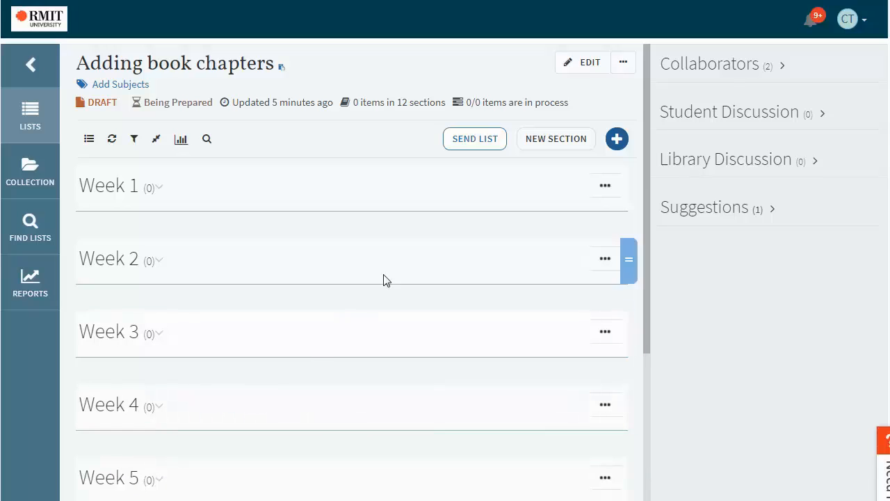
# Step: Search the library resources for "The philosophy of science and educational technology research" as a new list item
pyautogui.click(606, 143)
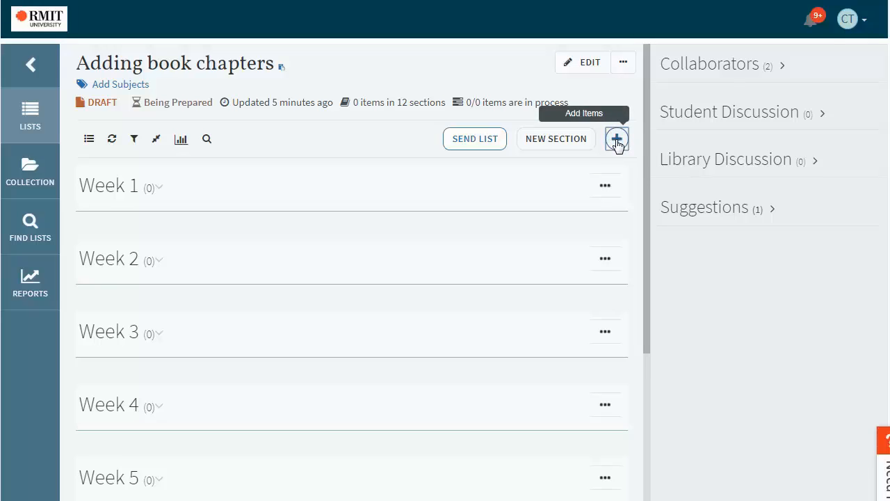
pyautogui.click(617, 139)
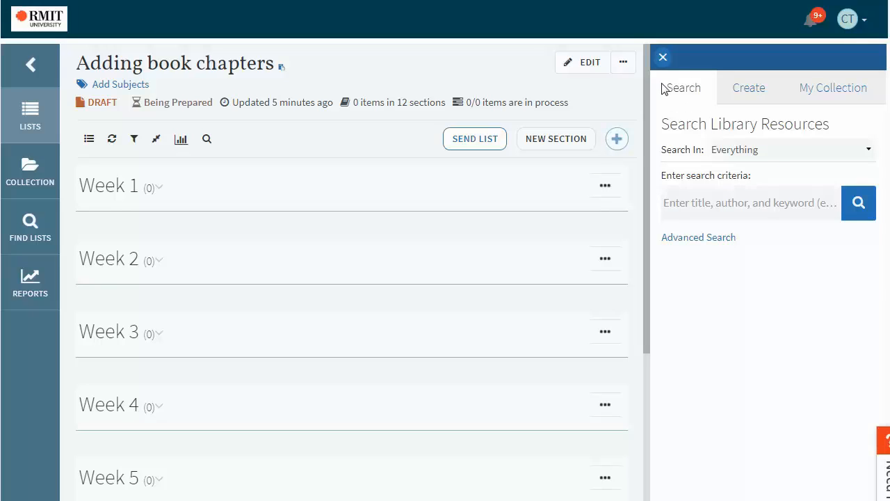
pyautogui.click(673, 180)
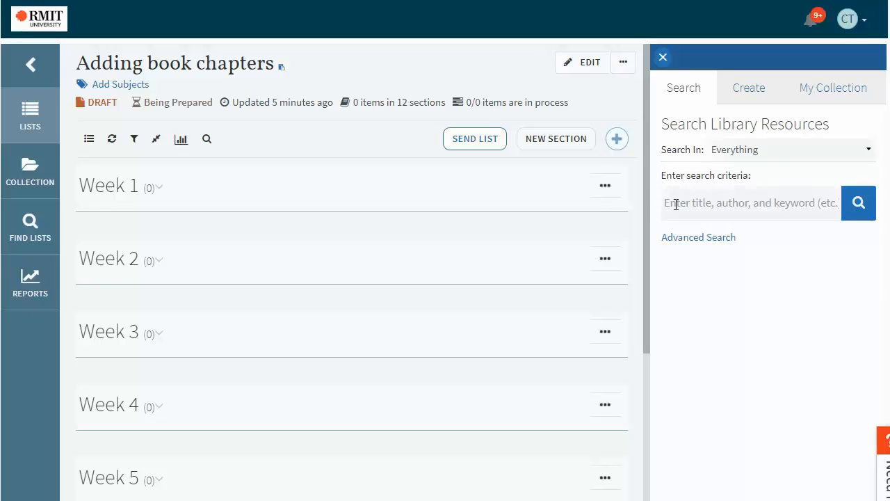
pyautogui.hotkey('ctrl', 'v')
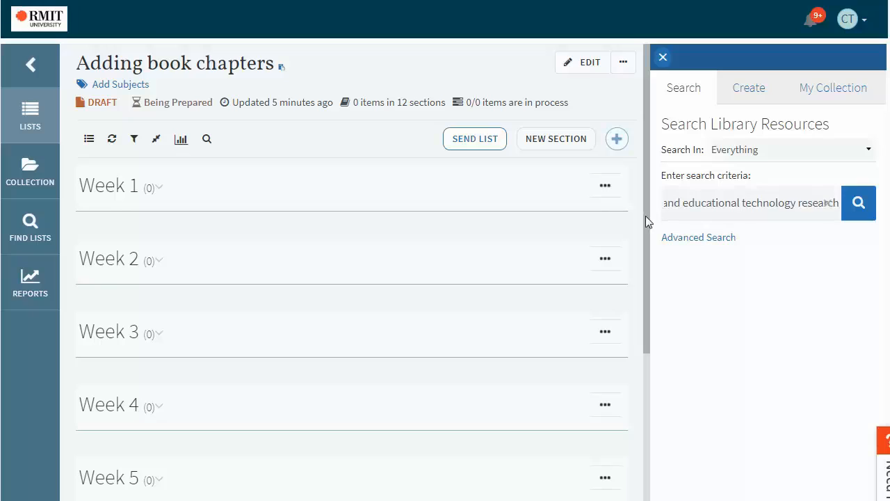
pyautogui.click(860, 204)
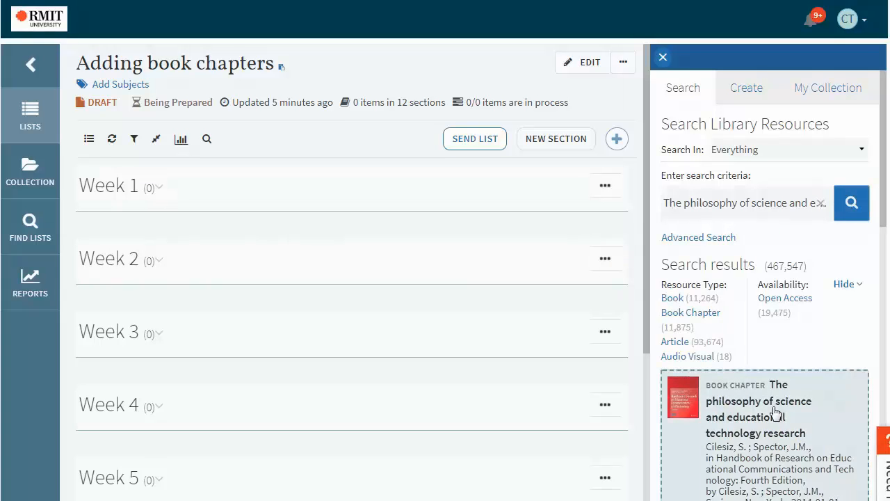
# Step: Add the book chapter "The philosophy of science and educational technology research" to the Week 1 section of the list
pyautogui.scroll(-2, 776, 411)
pyautogui.click(766, 314)
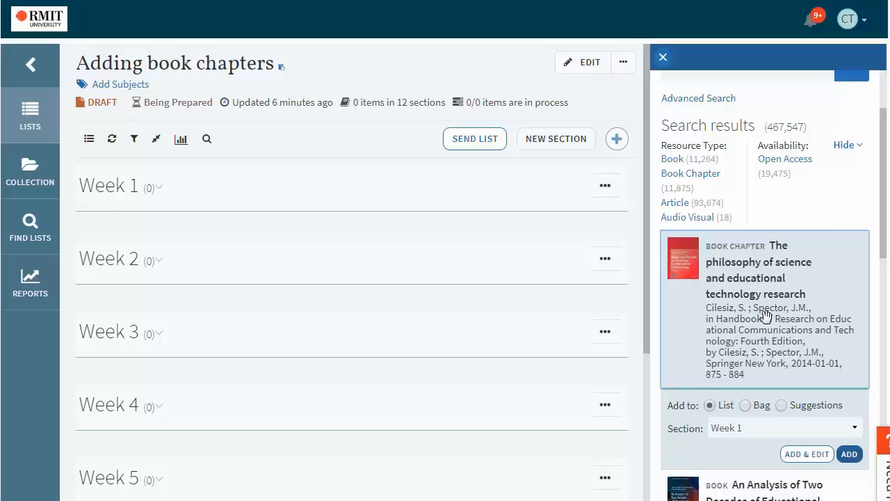
pyautogui.click(756, 428)
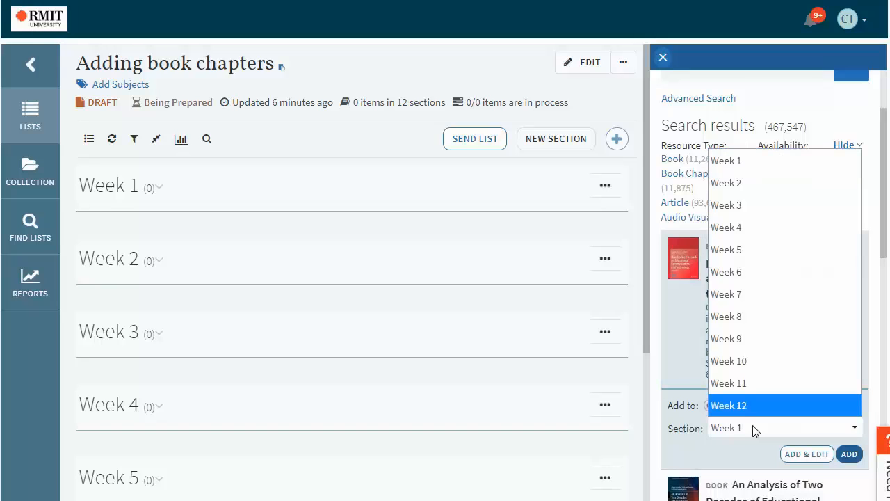
pyautogui.click(739, 166)
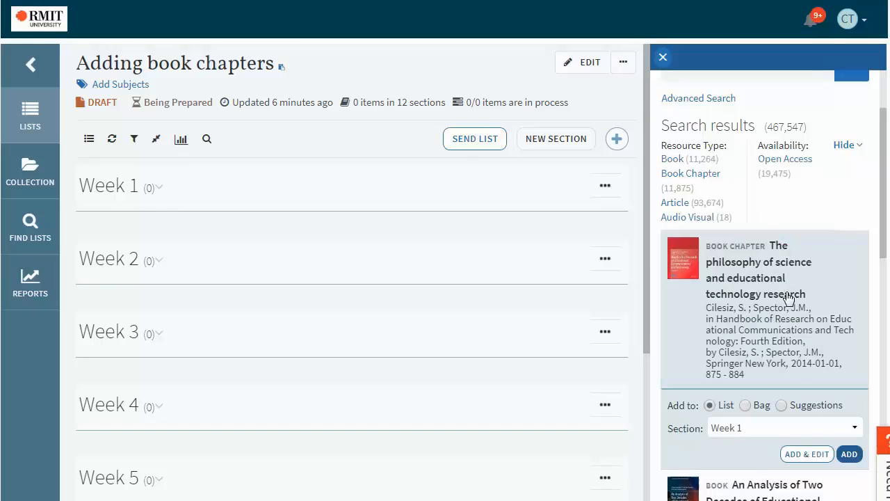
pyautogui.click(850, 454)
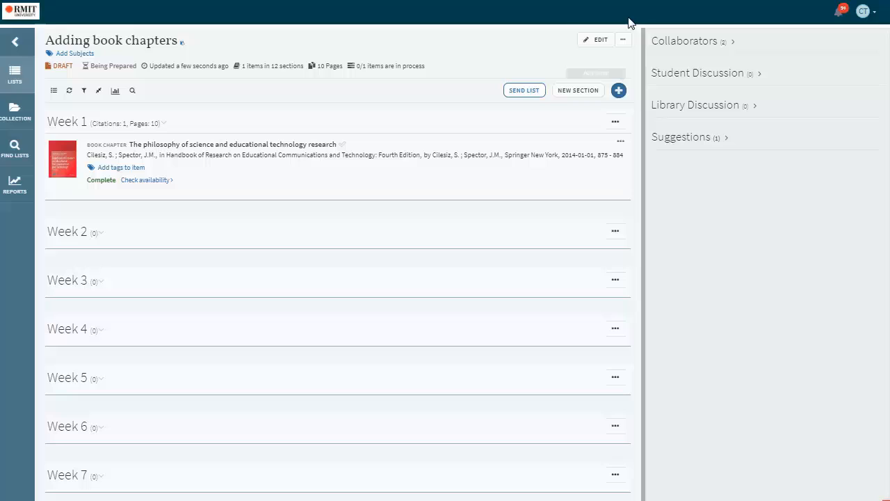
# Step: Search the library resources for "Educational technology a primer for the 21st century"
pyautogui.click(620, 91)
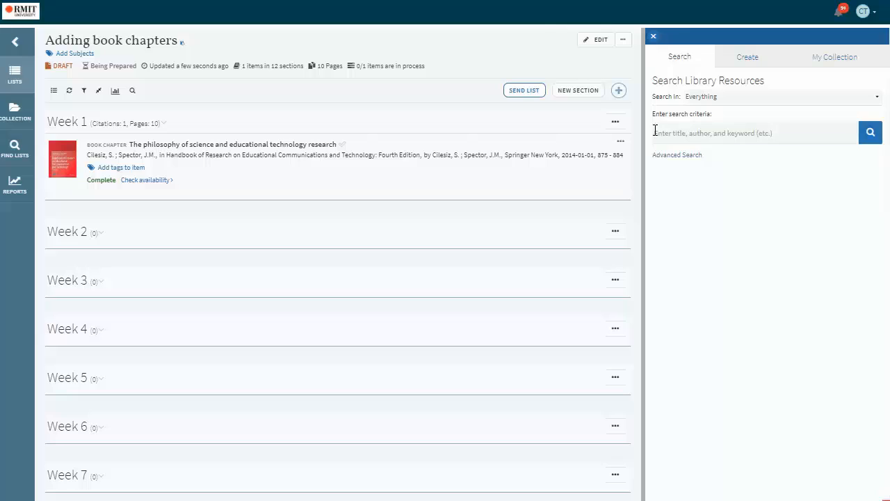
pyautogui.write('Educat')
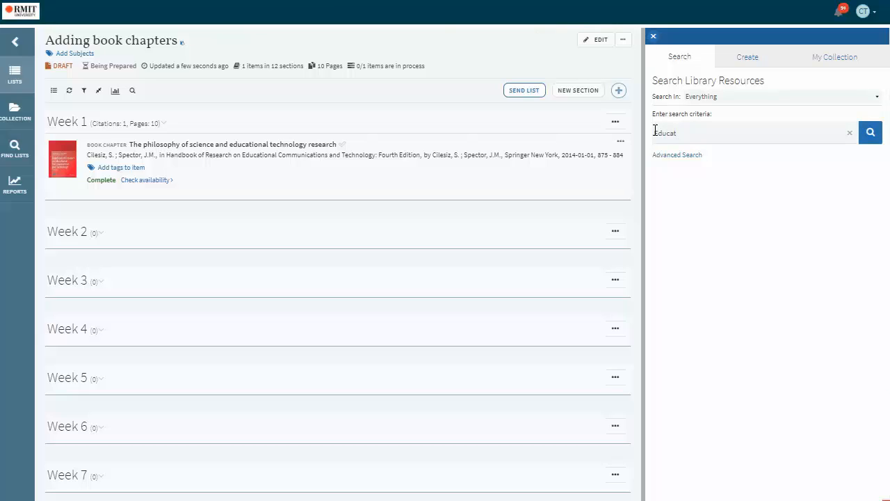
pyautogui.write('ional technology a p')
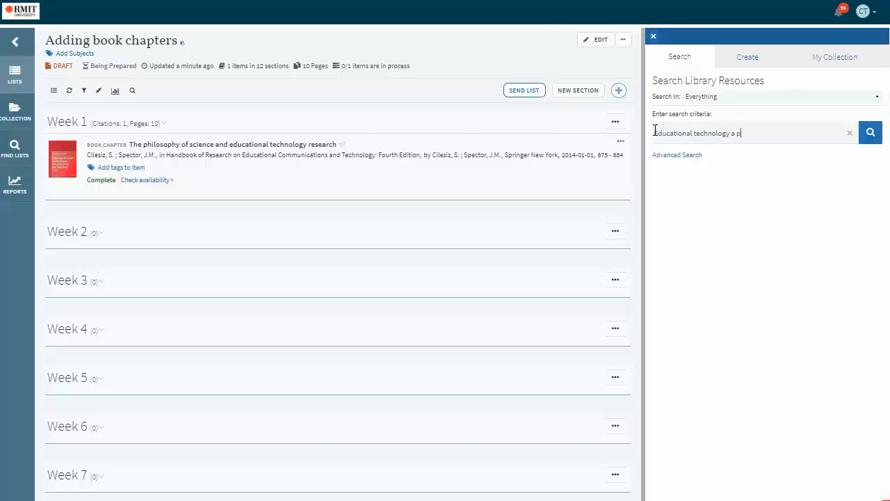
pyautogui.write('rimer for the 21st century')
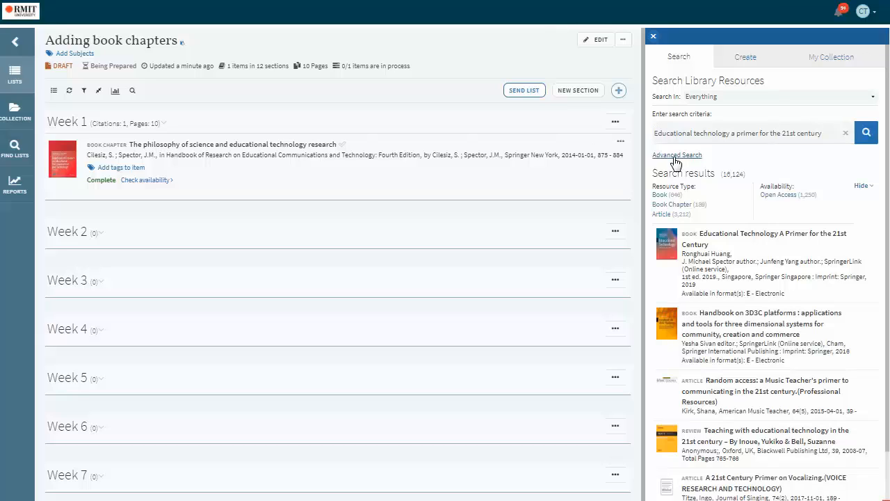
# Step: Add the book "Educational Technology A Primer for the 21st Century" to the Week 2 section and open its details for editing
pyautogui.click(738, 265)
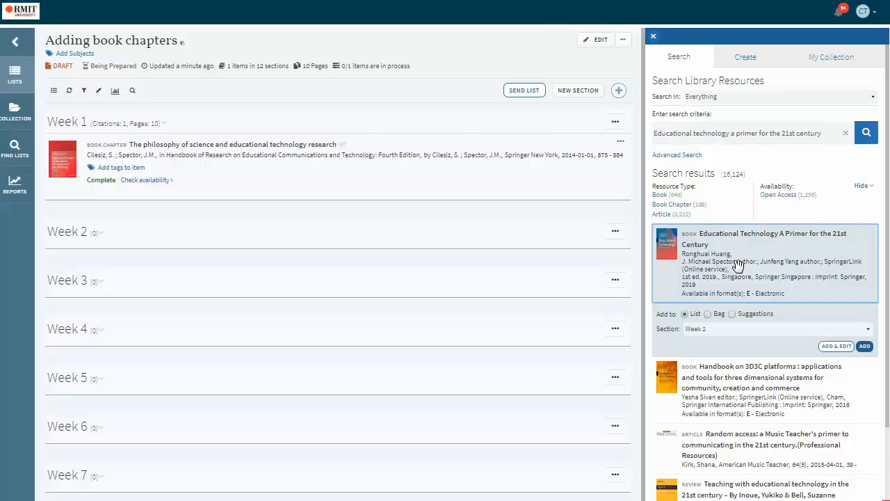
pyautogui.click(718, 325)
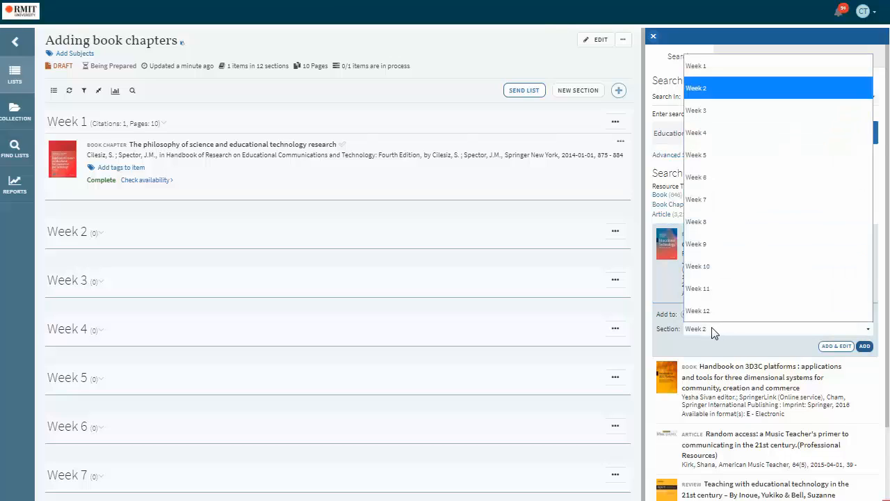
pyautogui.click(708, 89)
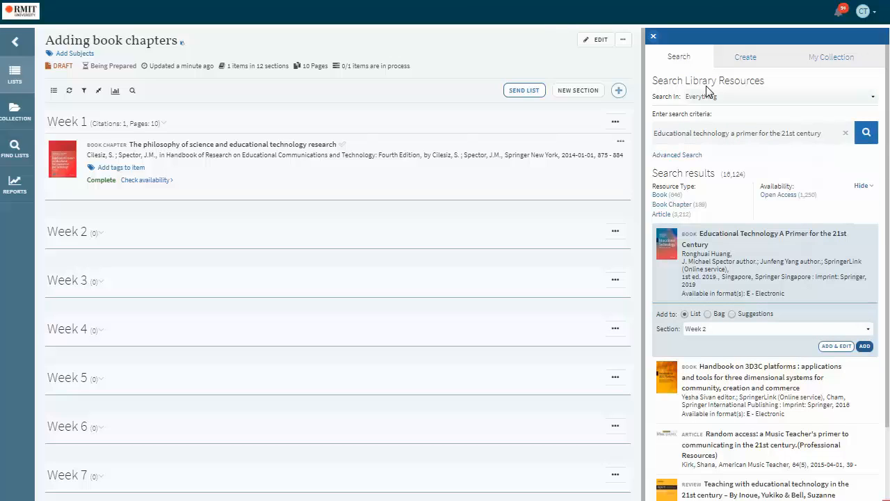
pyautogui.click(837, 347)
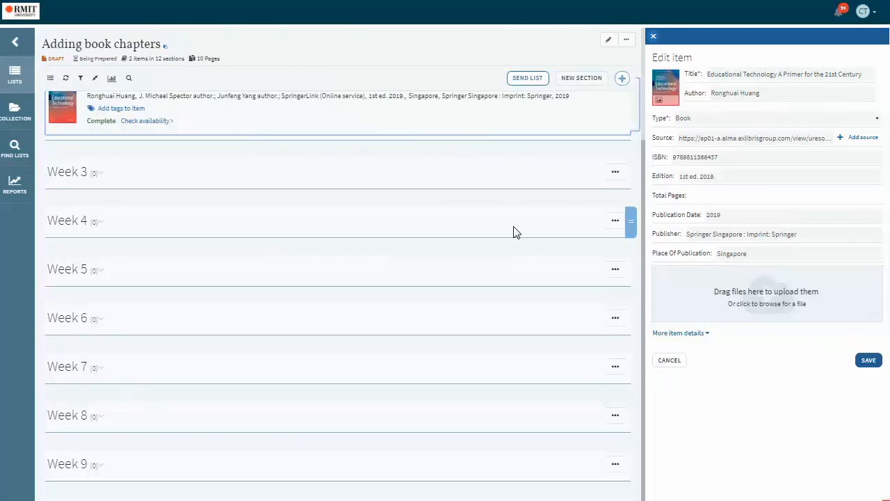
# Step: Change the Week 2 item's type to Book Chapter and enter the chapter title "Learning in the context of technologies"
pyautogui.scroll(2, 234, 115)
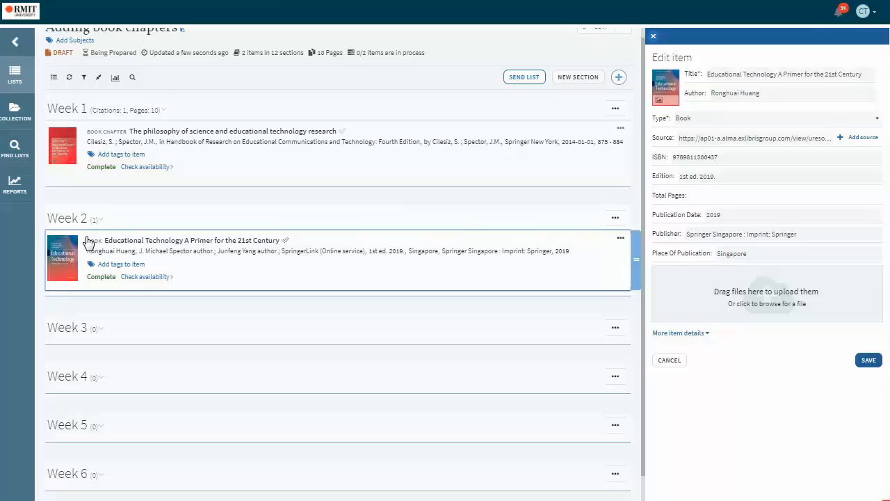
pyautogui.click(692, 118)
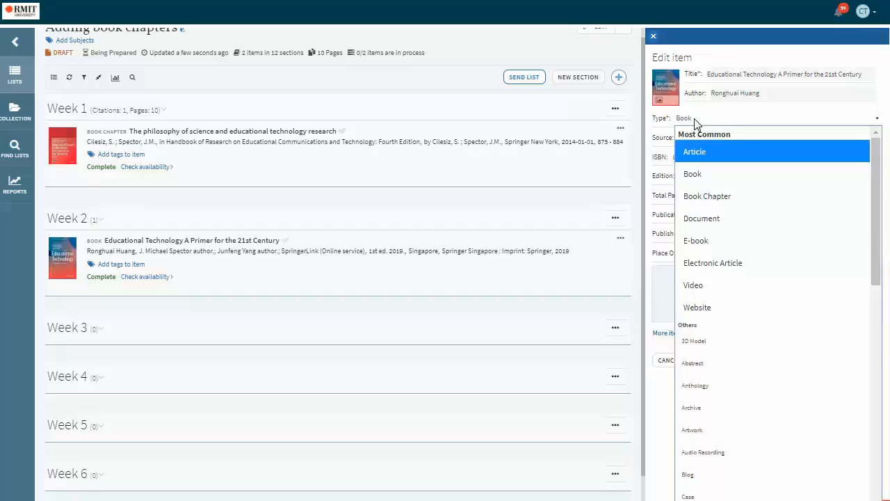
pyautogui.click(706, 195)
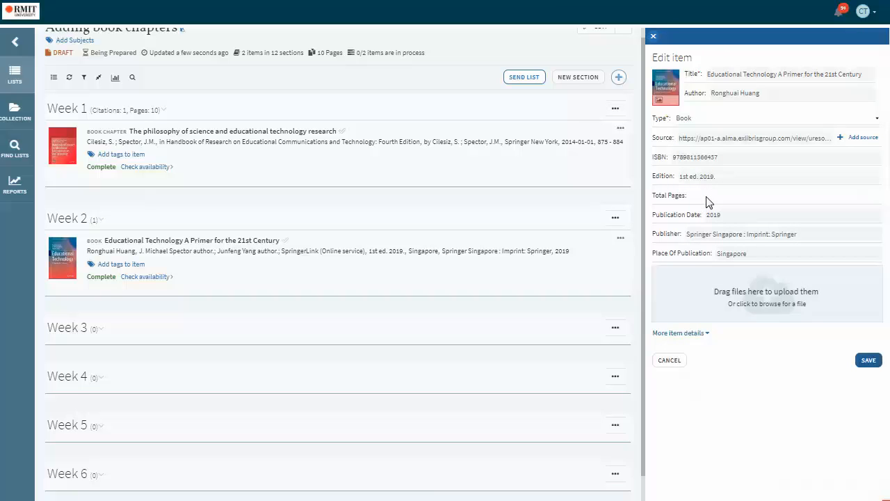
pyautogui.write('Learnin')
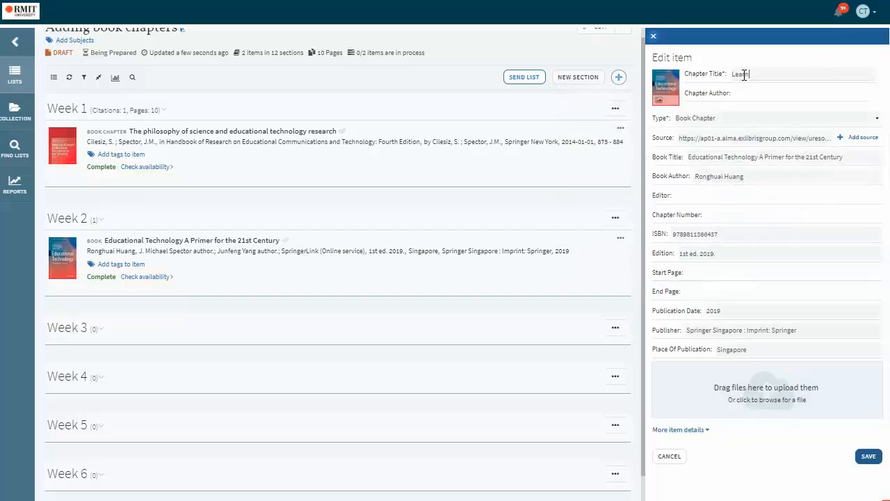
pyautogui.write('g in the c')
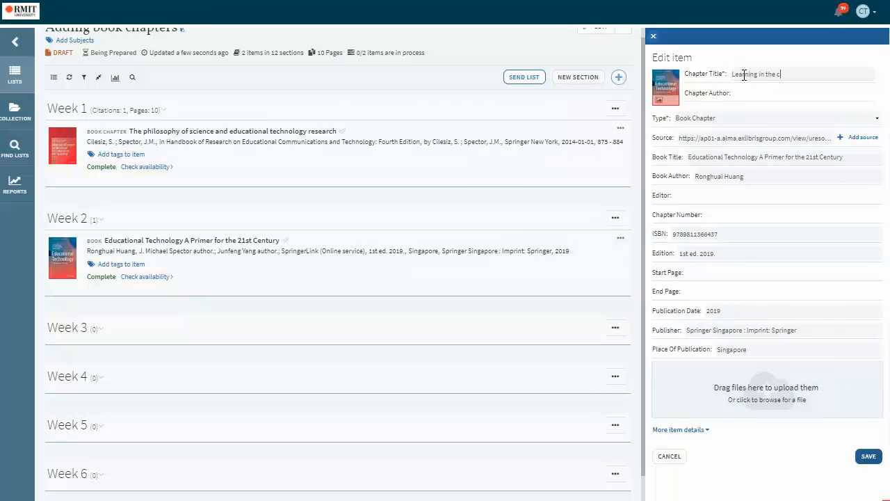
pyautogui.write('ontext of technologies')
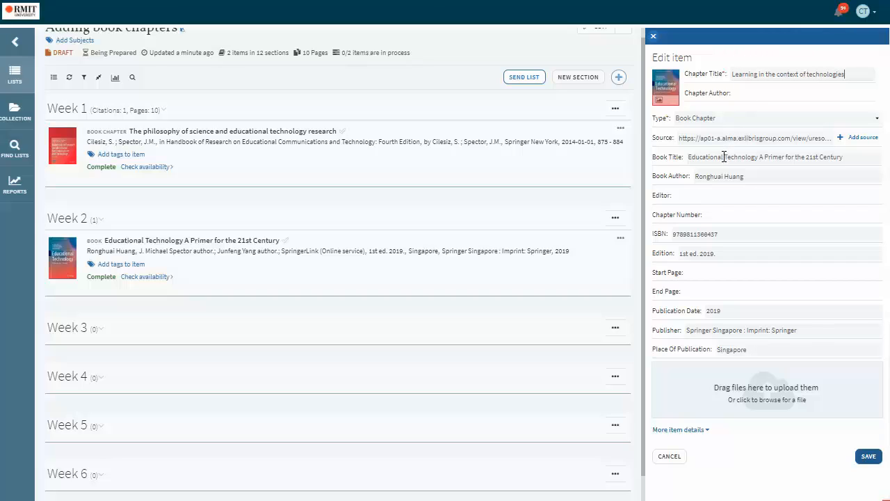
# Step: Set the Week 2 item's chapter number to 3, start page to 33 and end page to 48, and save it
pyautogui.click(721, 218)
pyautogui.write('3')
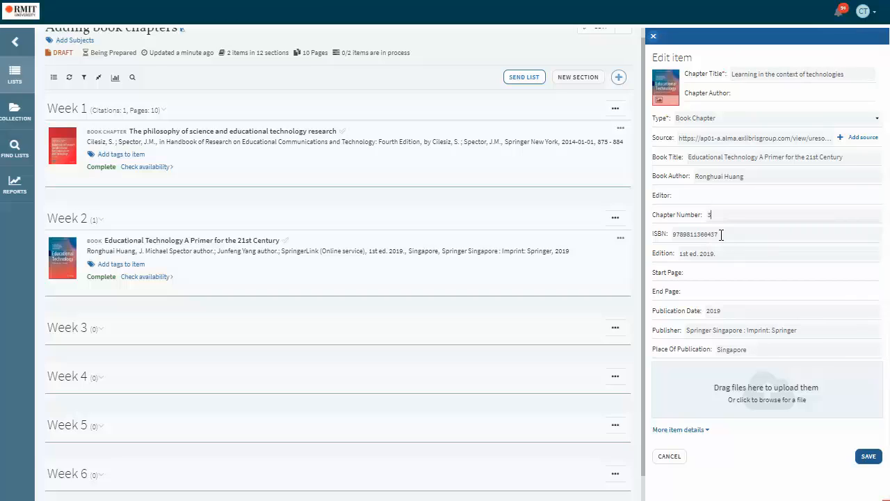
pyautogui.click(716, 273)
pyautogui.write('33')
pyautogui.click(712, 291)
pyautogui.write('48')
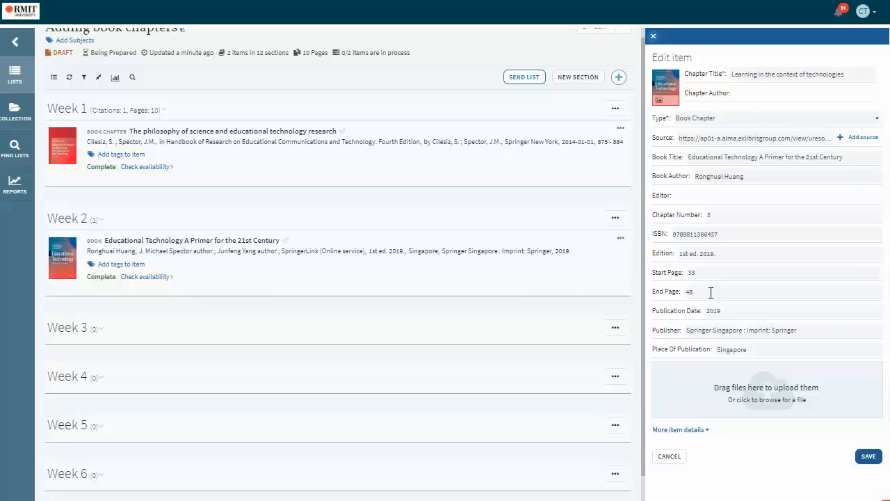
pyautogui.click(869, 457)
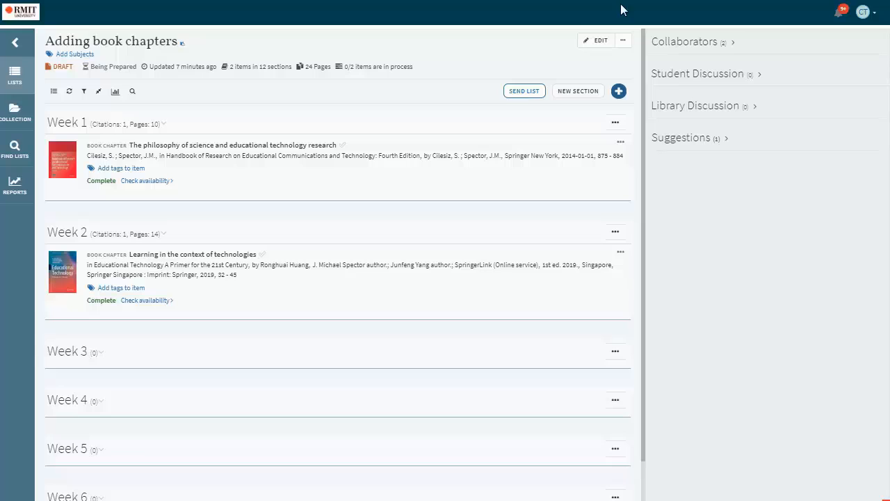
# Step: Search the library resources for "Integrating educational technology into teaching"
pyautogui.click(619, 91)
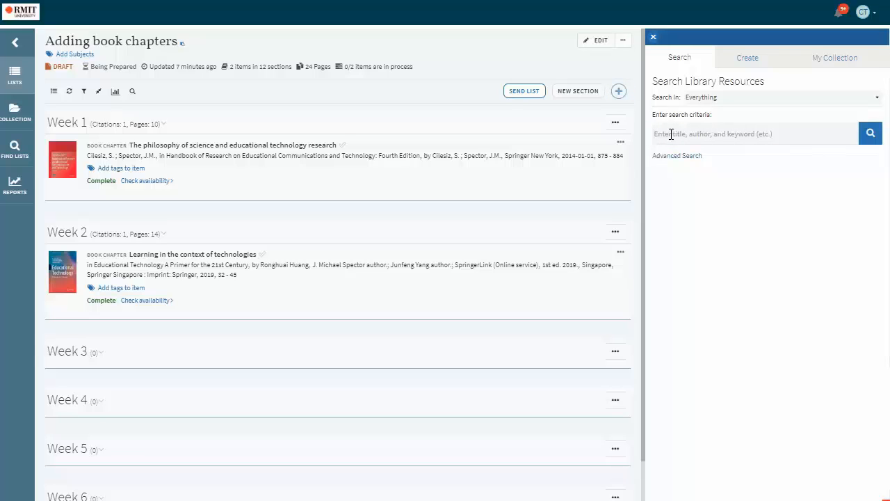
pyautogui.write('Integrating educational technology into teaching')
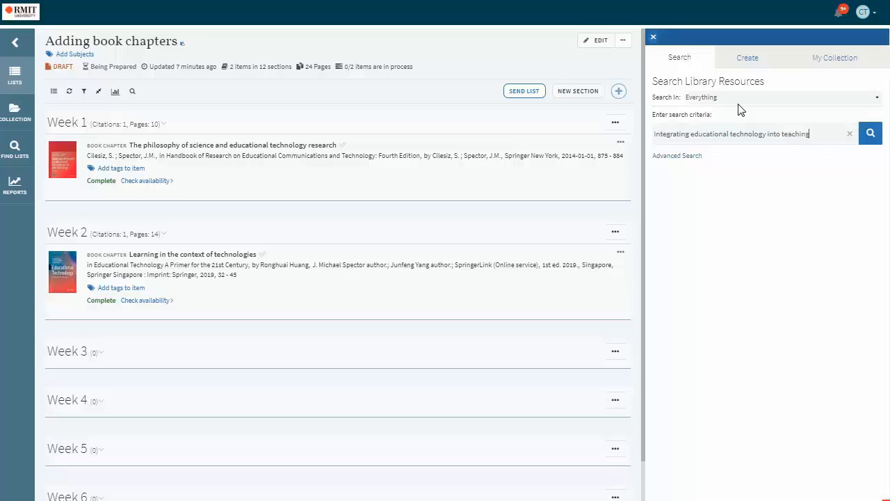
pyautogui.click(871, 134)
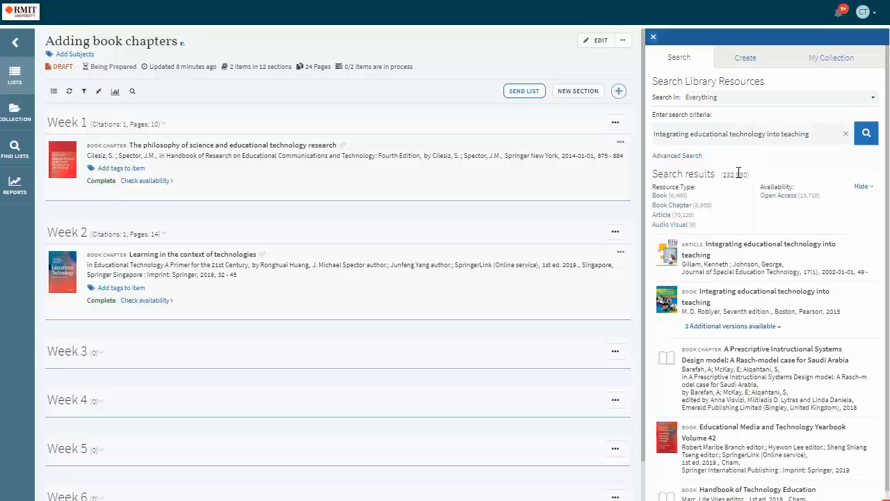
# Step: Add the 2015 Pearson book "Integrating educational technology into teaching" to the Week 3 section and open its details for editing
pyautogui.click(722, 314)
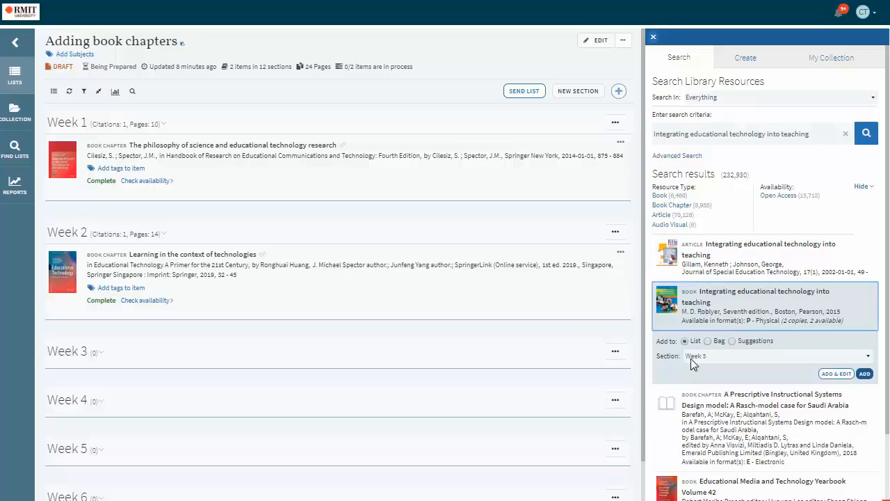
pyautogui.click(841, 377)
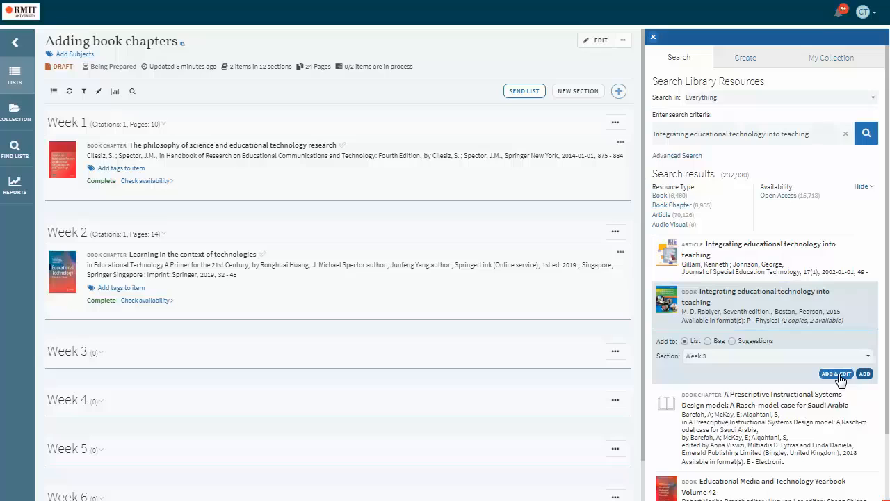
pyautogui.click(840, 375)
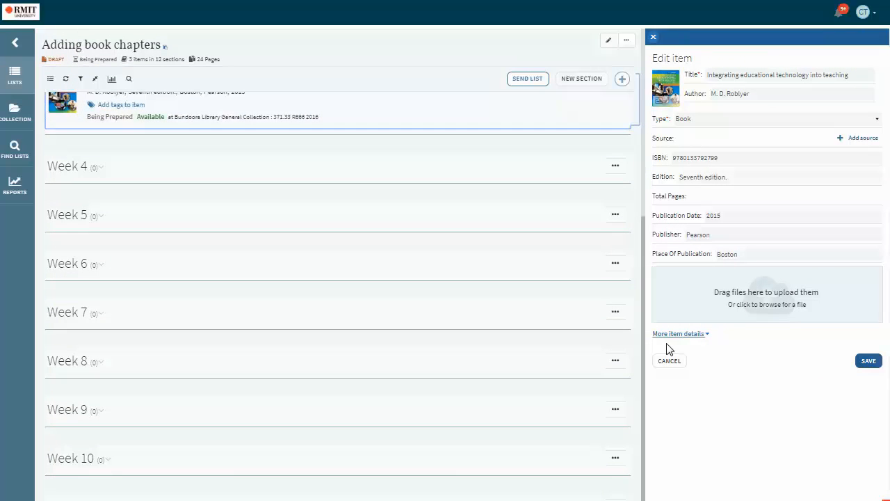
# Step: Change the Week 3 item's type to Book Chapter and enter the chapter title "Teaching and learning with technology"
pyautogui.moveTo(645, 256); pyautogui.dragTo(640, 207)
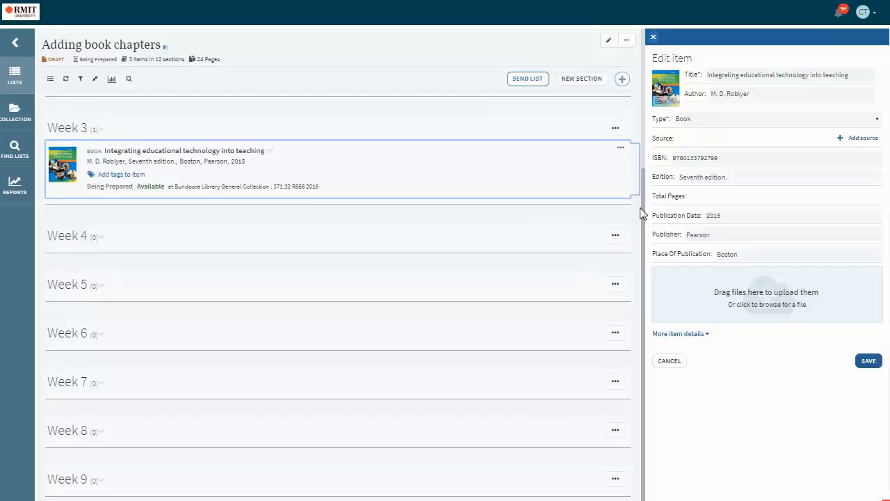
pyautogui.click(699, 124)
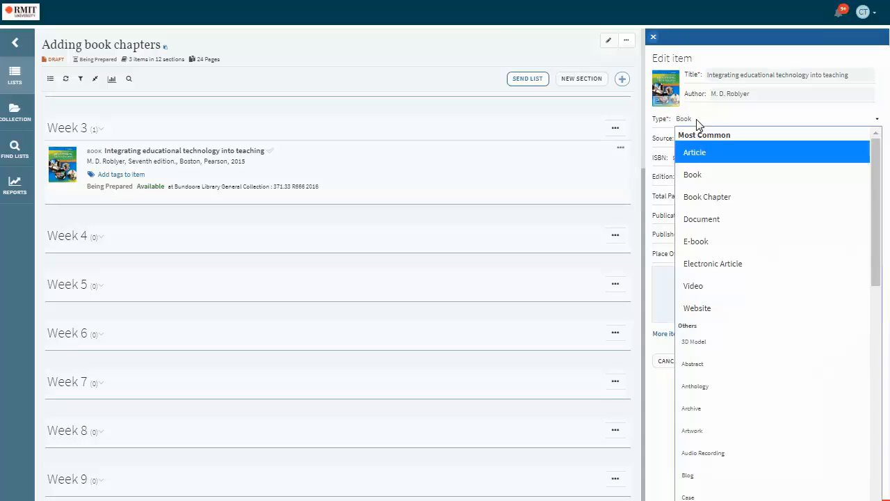
pyautogui.click(707, 197)
pyautogui.write('Te')
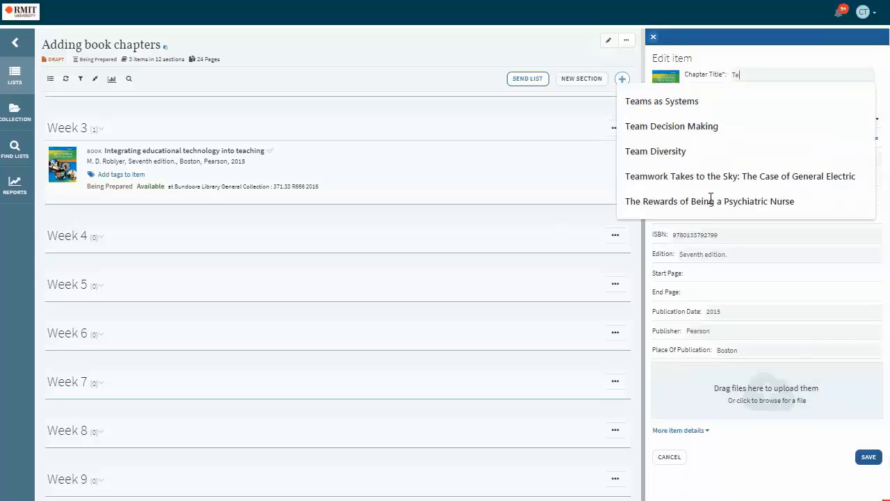
pyautogui.write('aching')
pyautogui.write('d la')
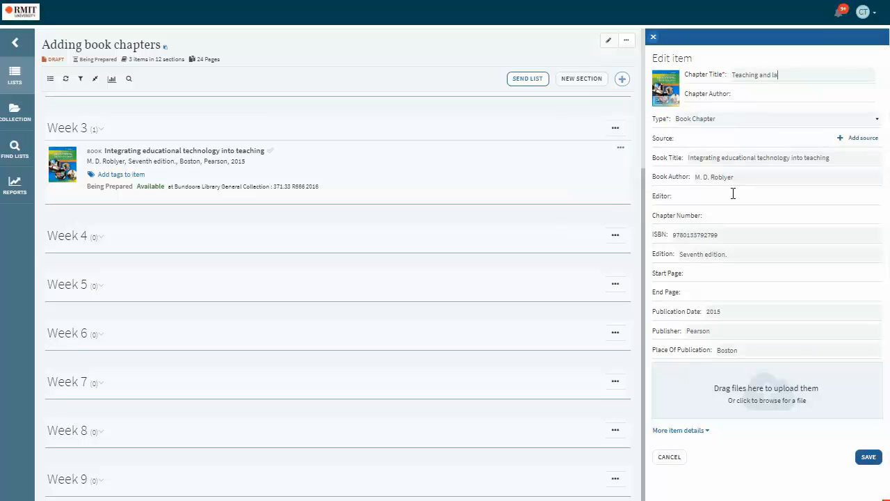
pyautogui.write('rning with technology')
pyautogui.doubleClick(775, 75)
pyautogui.press('BackSpace')
pyautogui.write('learning')
# Step: Set the Week 3 item's chapter number to 3, start page to 275 and end page to 300, and save it
pyautogui.click(741, 216)
pyautogui.write('3')
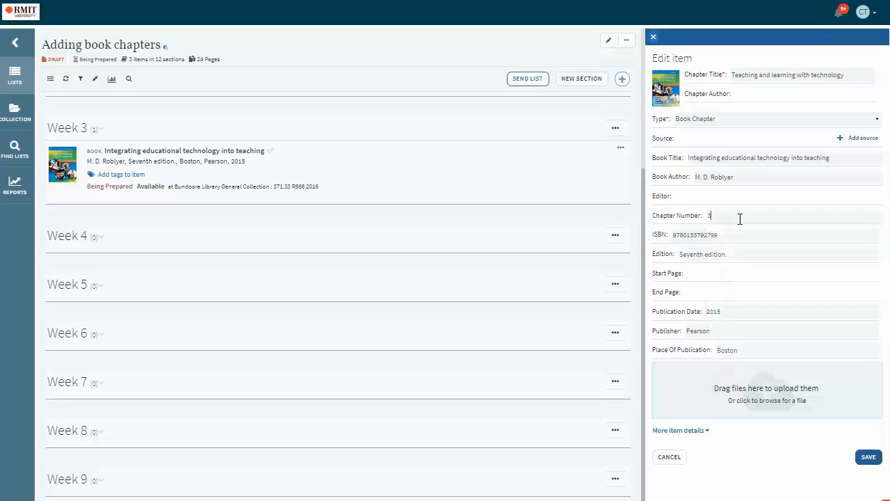
pyautogui.click(704, 276)
pyautogui.write('275')
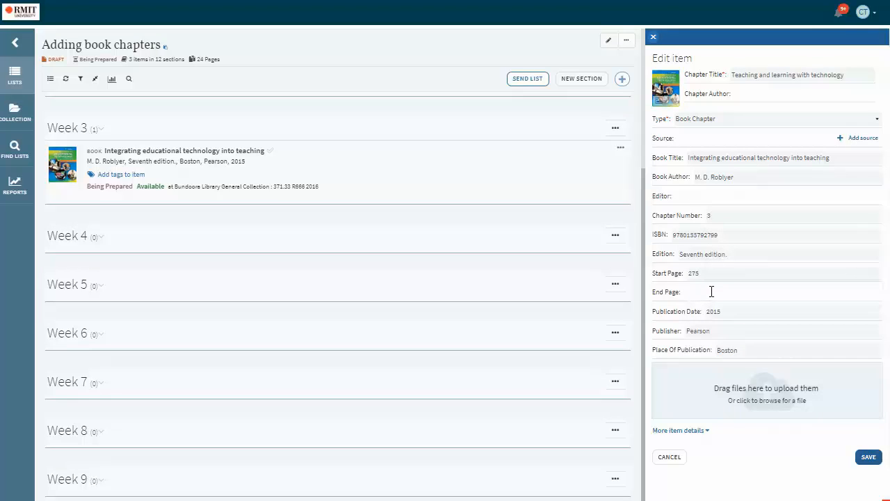
pyautogui.click(710, 293)
pyautogui.write('300')
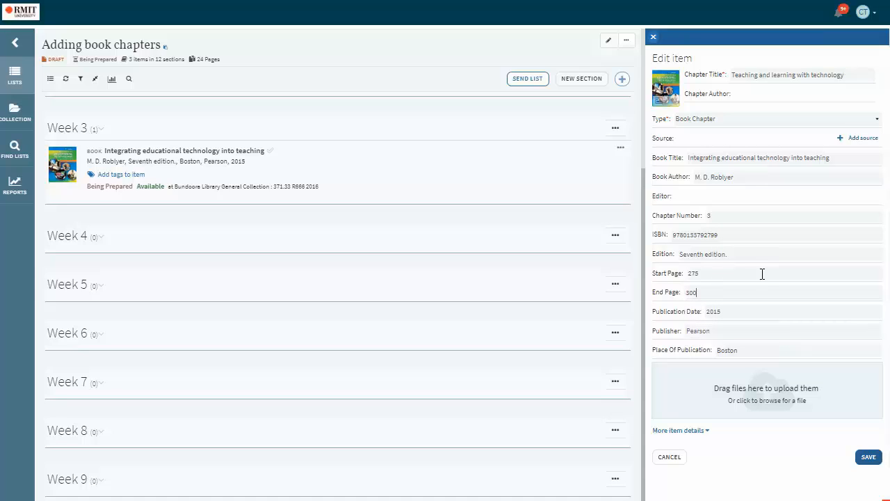
pyautogui.click(864, 456)
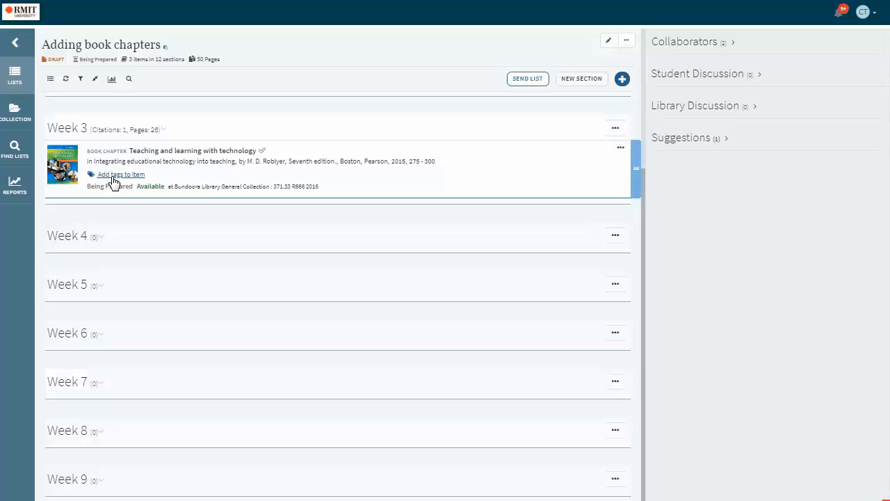
# Step: Add the "Digitise" tag to the Week 3 book chapter and save the tag
pyautogui.click(113, 177)
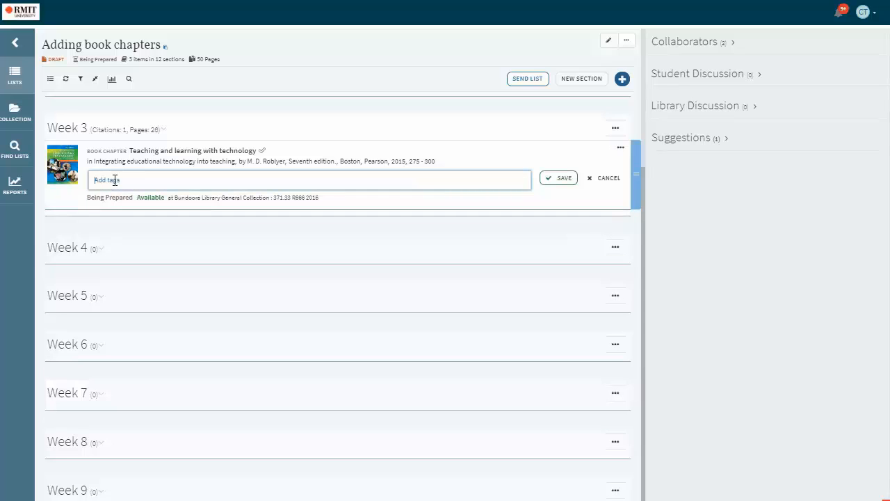
pyautogui.click(115, 180)
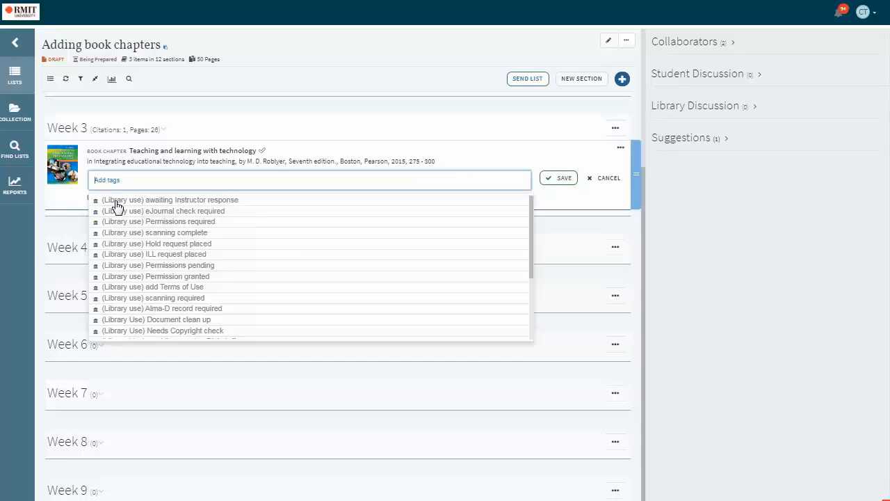
pyautogui.scroll(-3, 129, 259)
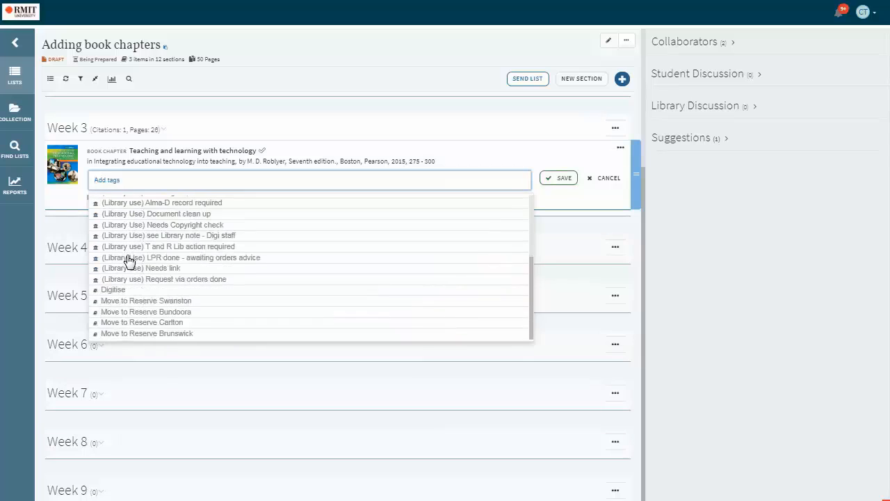
pyautogui.click(111, 291)
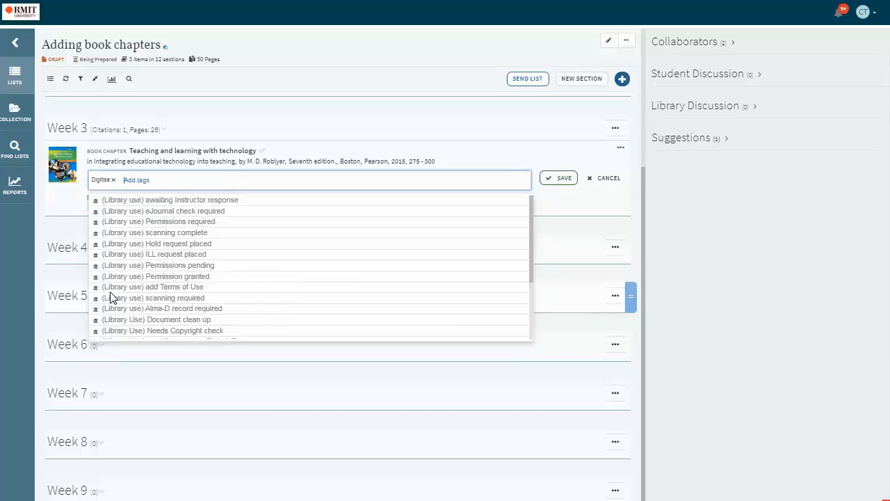
pyautogui.click(560, 185)
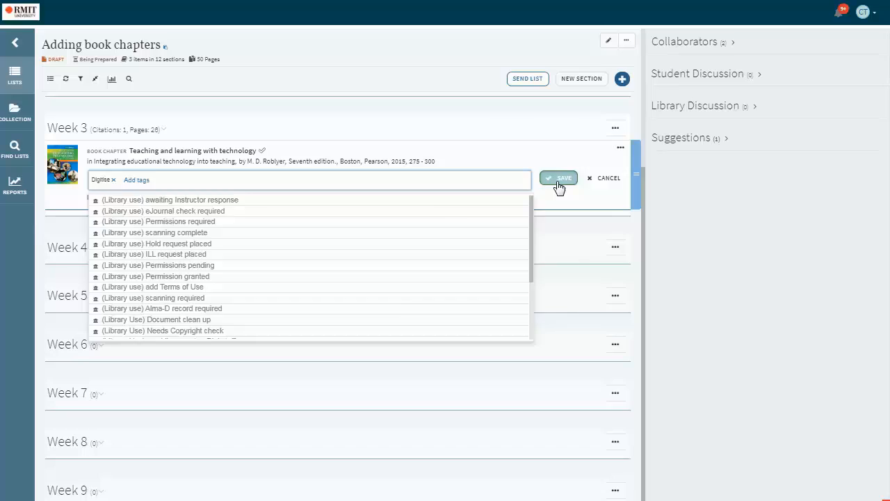